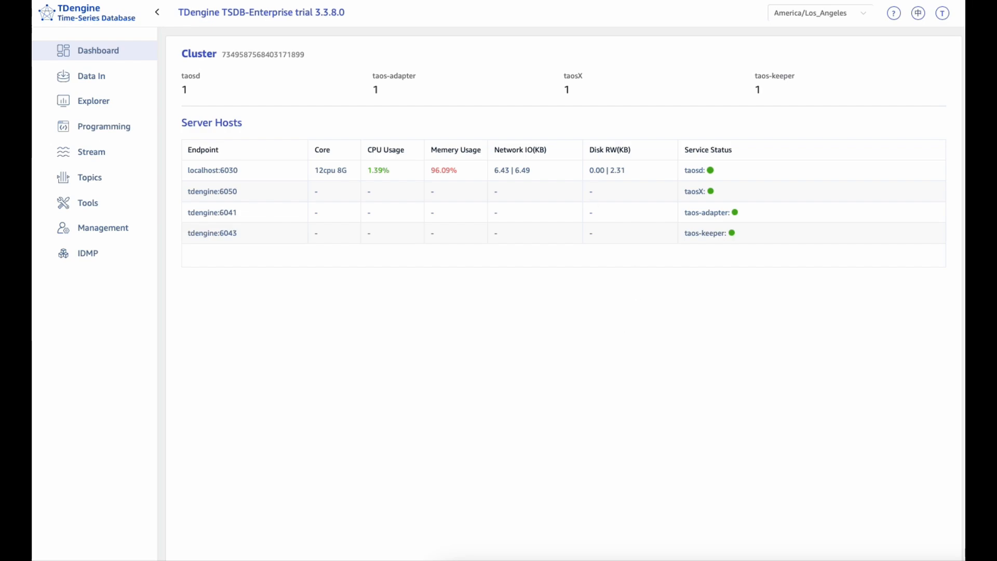
# Step: Start a new data-in task and set its source type to MQTT
pyautogui.click(91, 77)
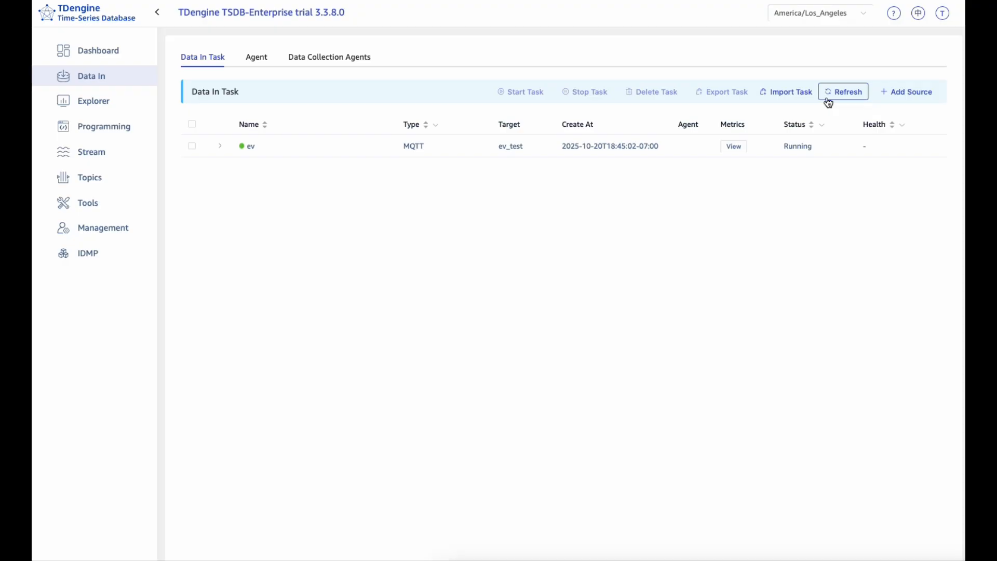
pyautogui.click(915, 99)
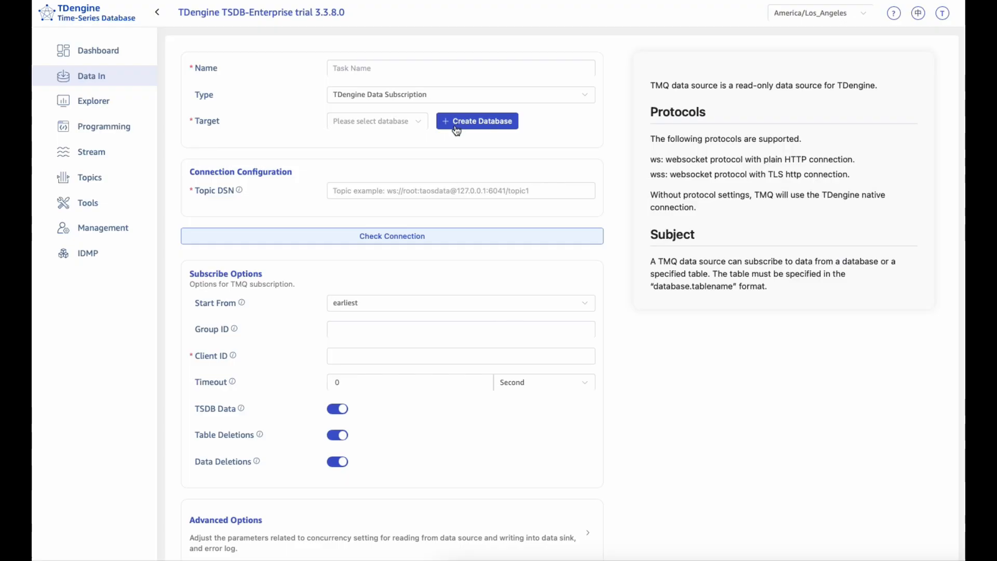
pyautogui.click(411, 98)
pyautogui.scroll(-3, 408, 202)
pyautogui.click(363, 158)
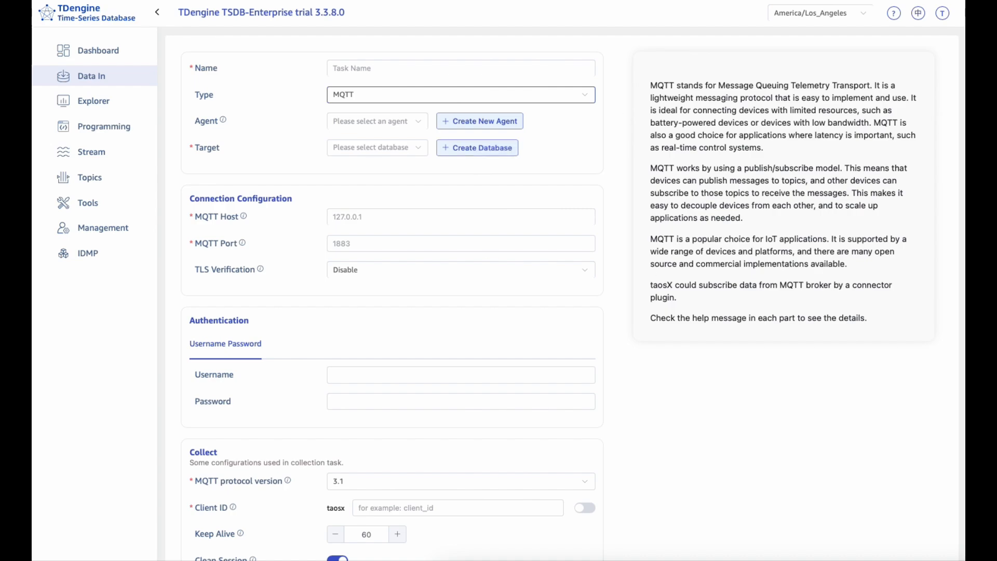
# Step: Create a target database named test_data and locate it in the Explorer's database list
pyautogui.click(467, 147)
pyautogui.click(440, 141)
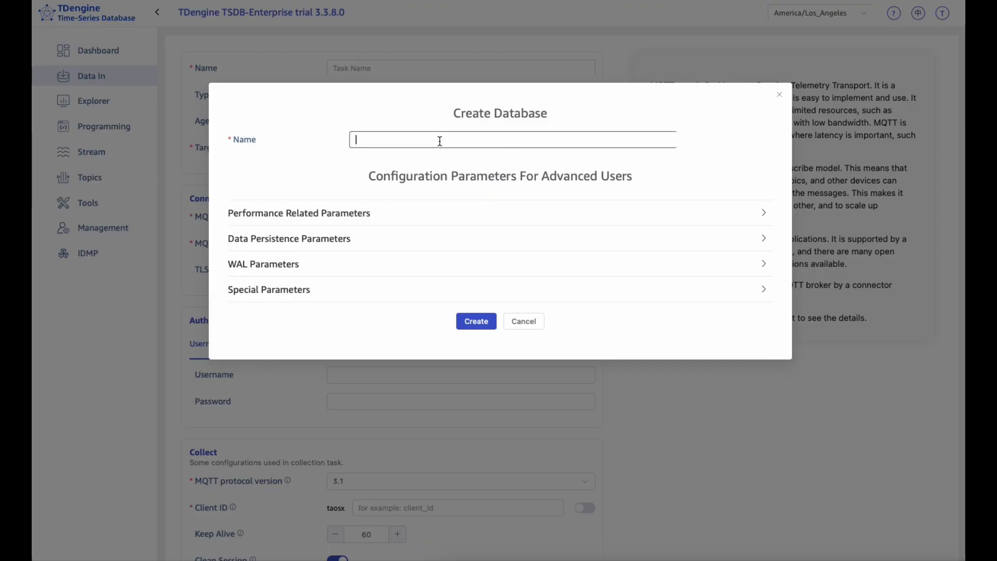
pyautogui.write('test_data')
pyautogui.click(485, 322)
pyautogui.click(91, 105)
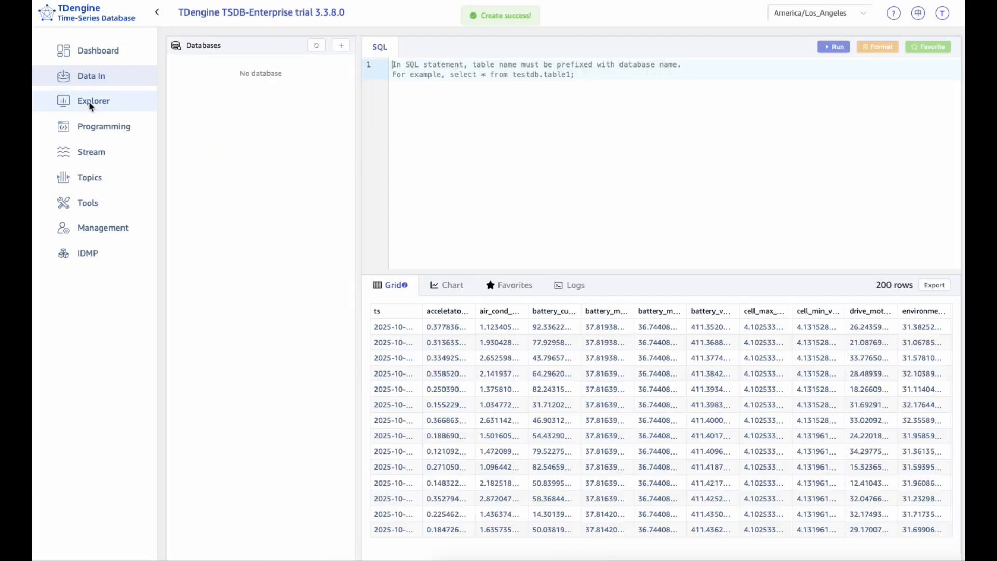
pyautogui.click(171, 128)
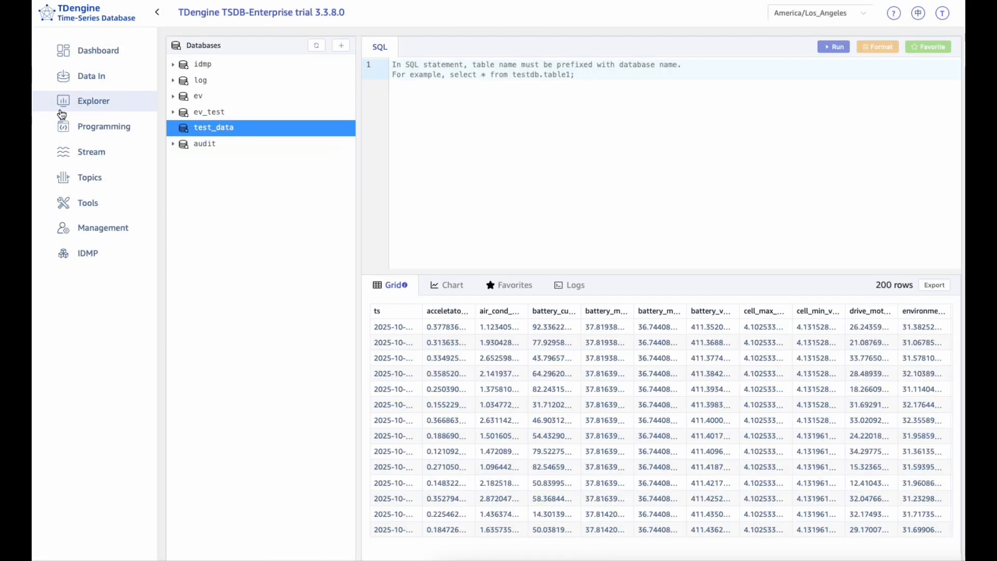
# Step: Start another data-in task with type MQTT and test_data as the target database
pyautogui.click(86, 78)
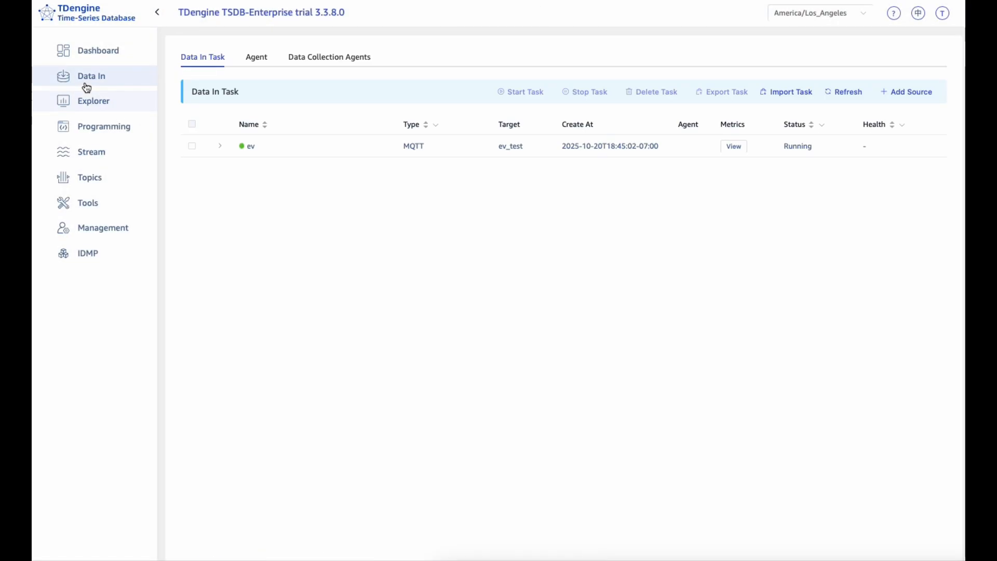
pyautogui.click(912, 93)
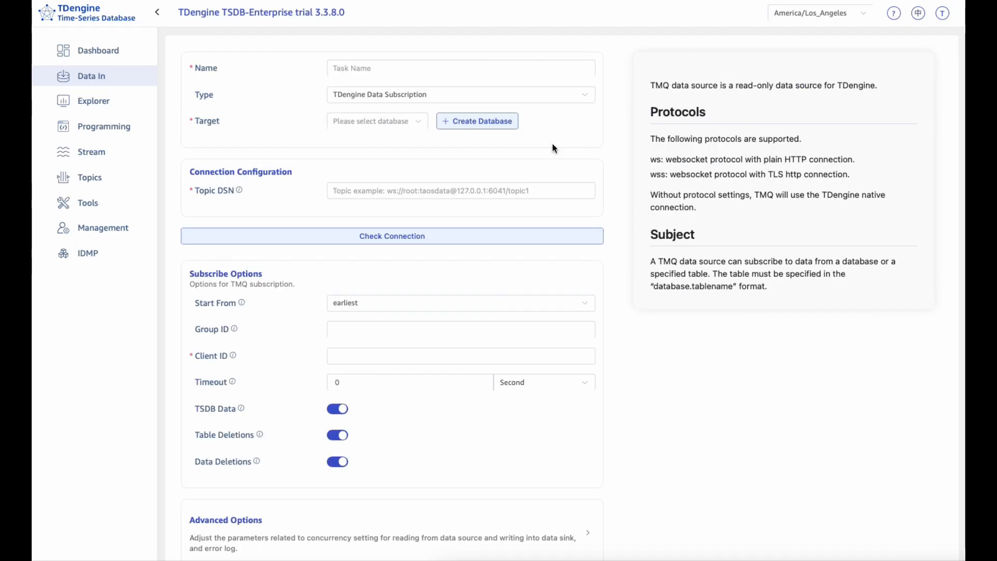
pyautogui.click(454, 96)
pyautogui.scroll(-5, 357, 210)
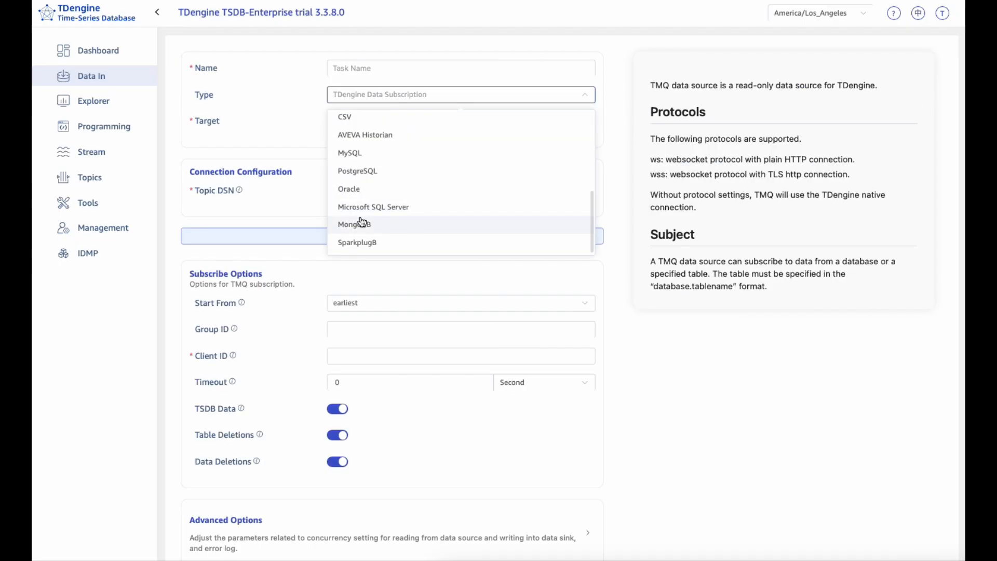
pyautogui.scroll(2, 367, 198)
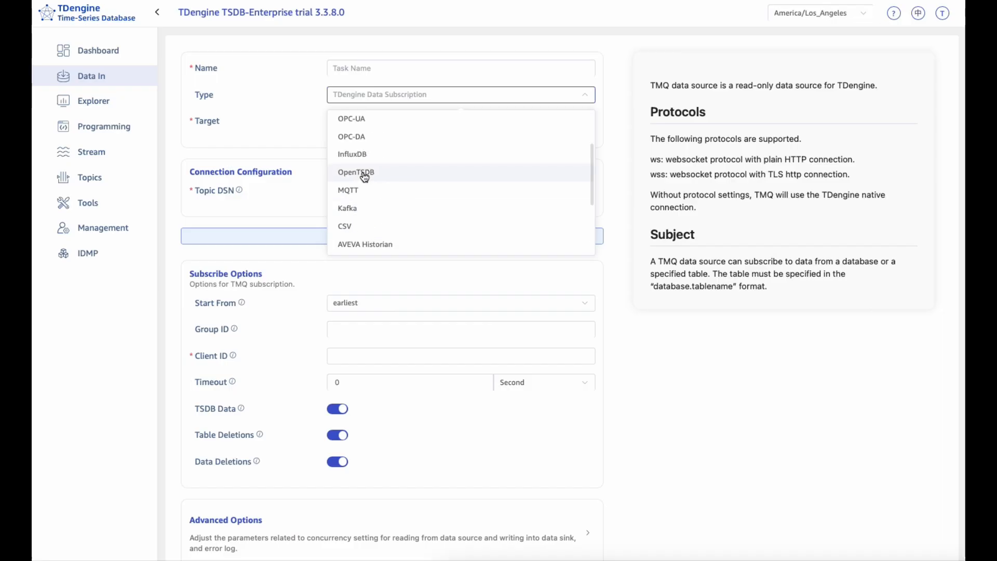
pyautogui.click(364, 192)
pyautogui.click(375, 152)
pyautogui.click(358, 224)
# Step: Review the MQTT form's connection, authentication, collection and payload transformation settings
pyautogui.scroll(-1, 357, 222)
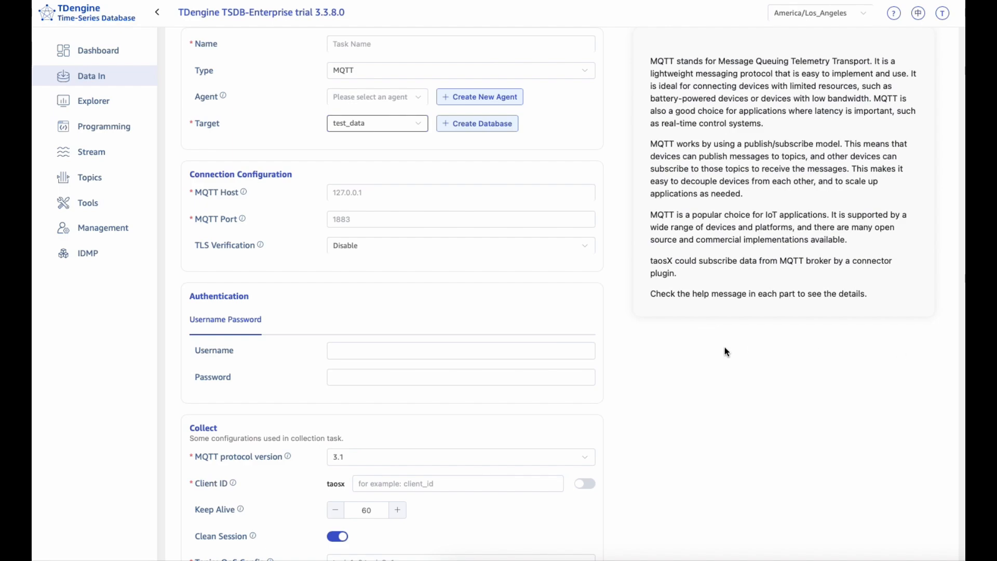
pyautogui.scroll(-4, 659, 347)
pyautogui.scroll(-1, 467, 340)
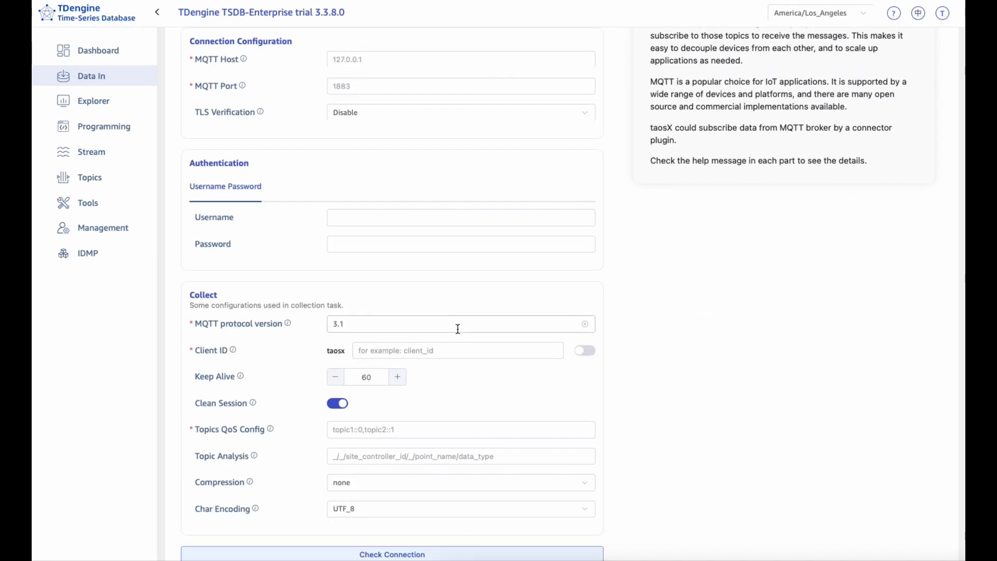
pyautogui.scroll(-3, 459, 328)
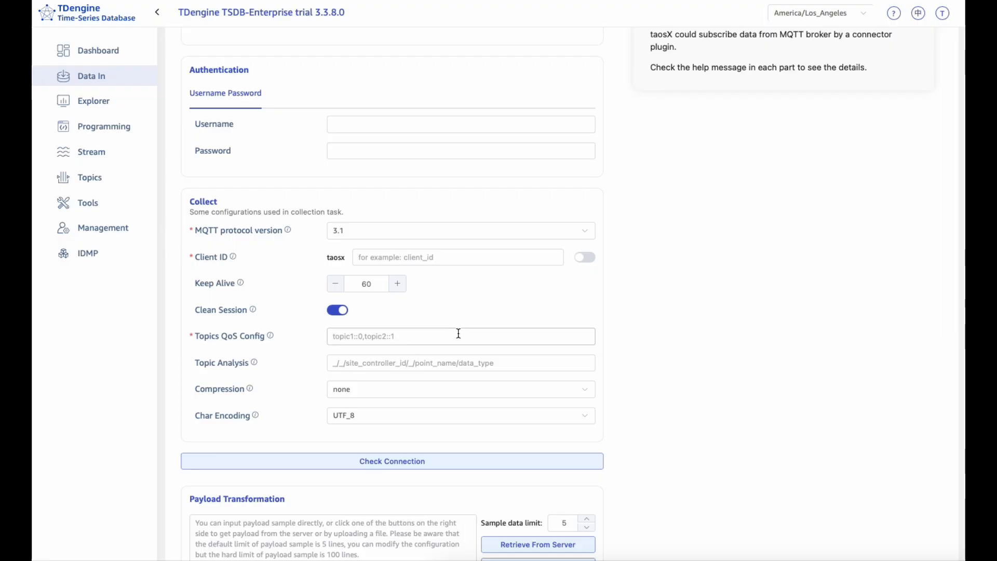
pyautogui.scroll(-5, 466, 307)
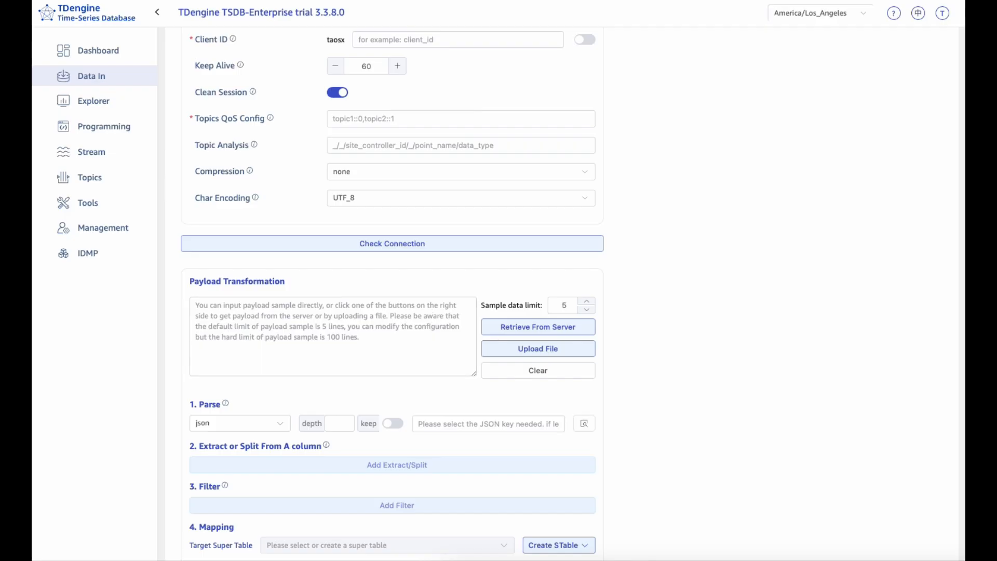
pyautogui.scroll(2, 284, 257)
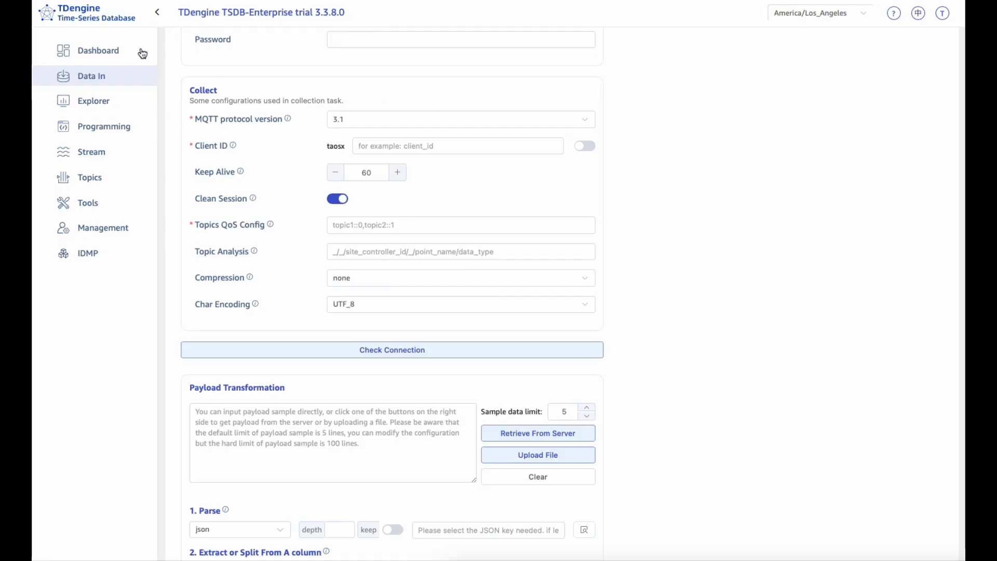
# Step: Open the existing ev task for modification and check its collection settings and data source connection status
pyautogui.click(132, 73)
pyautogui.click(924, 149)
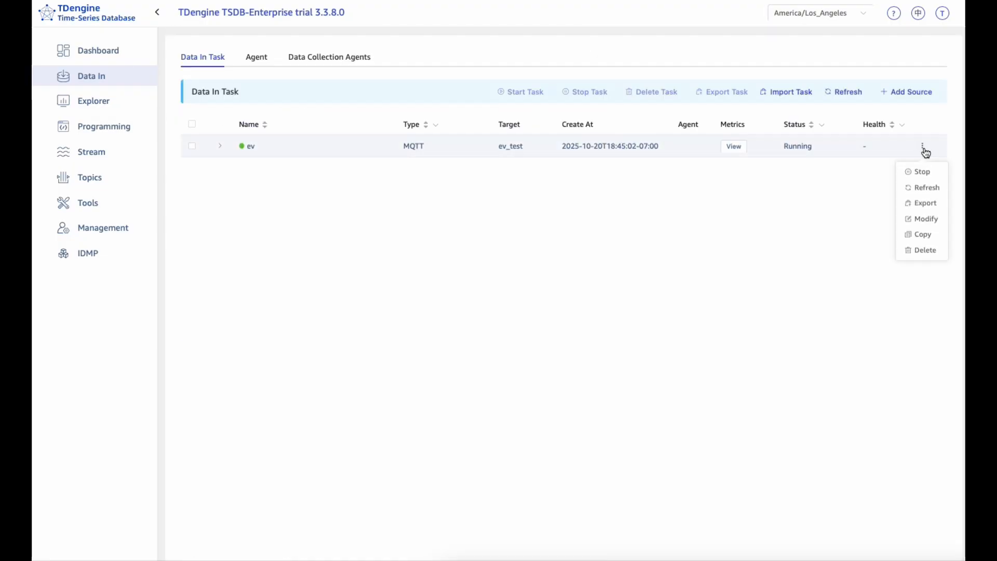
pyautogui.click(924, 216)
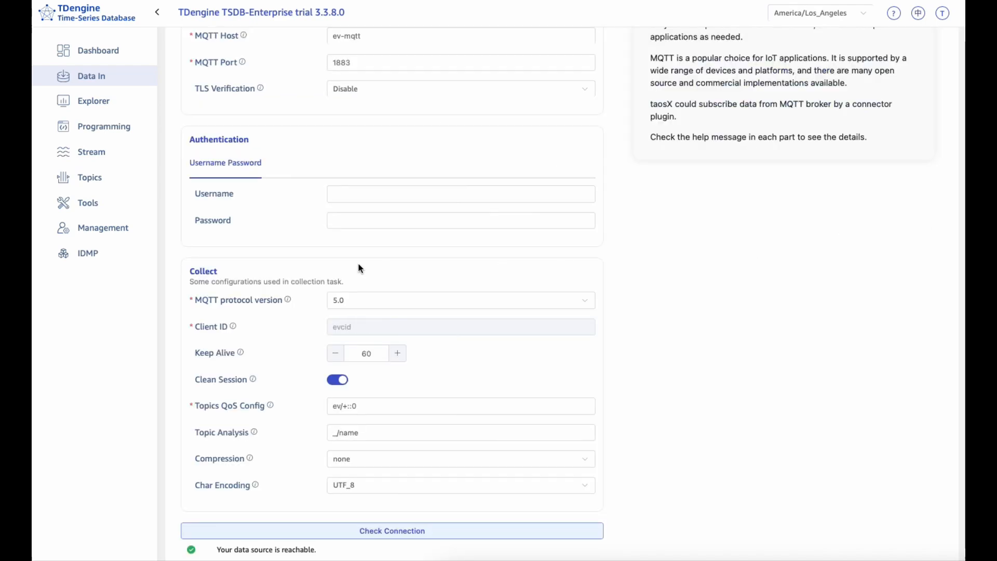
pyautogui.scroll(4, 331, 269)
pyautogui.scroll(-8, 332, 269)
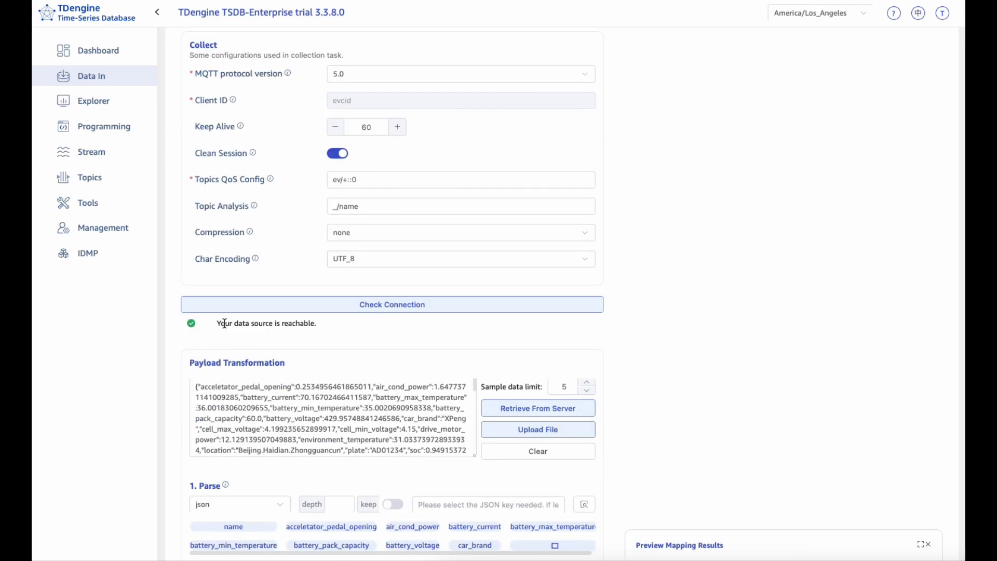
pyautogui.moveTo(217, 323); pyautogui.dragTo(401, 336)
# Step: Examine the ev task's sample payload data and its parsed JSON fields
pyautogui.scroll(-1, 400, 337)
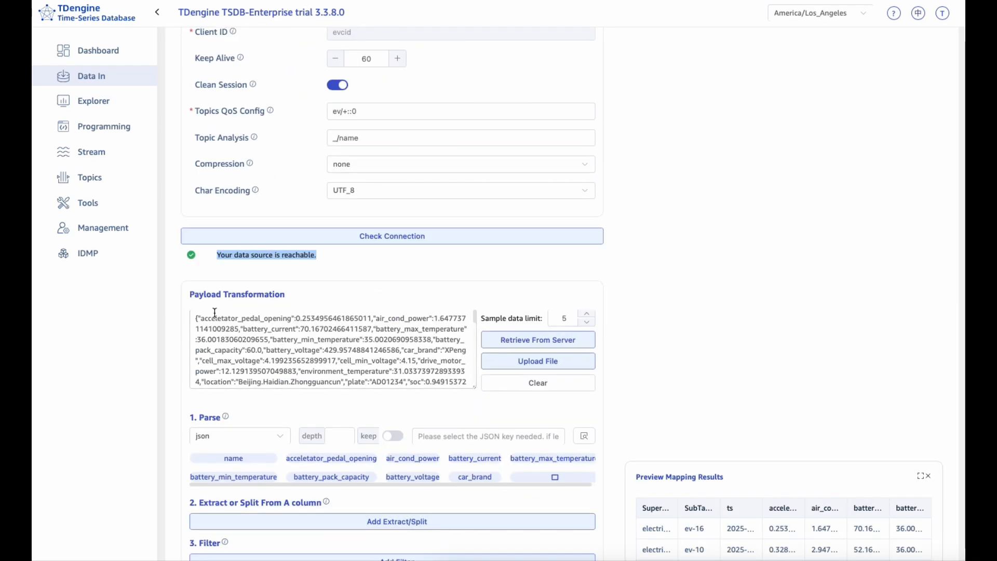
pyautogui.scroll(-3, 268, 335)
pyautogui.scroll(3, 268, 335)
pyautogui.scroll(-1, 395, 270)
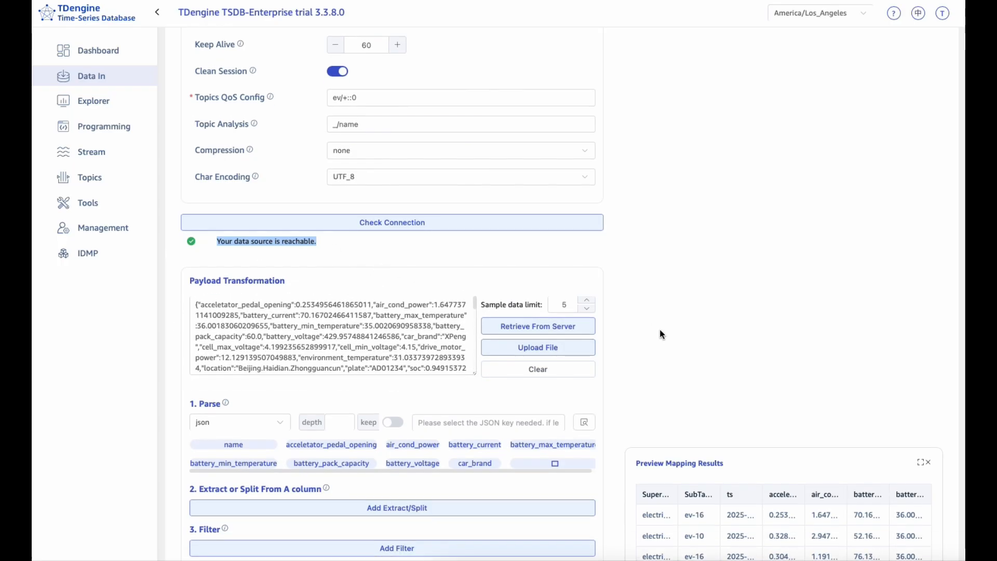
pyautogui.scroll(-10, 278, 300)
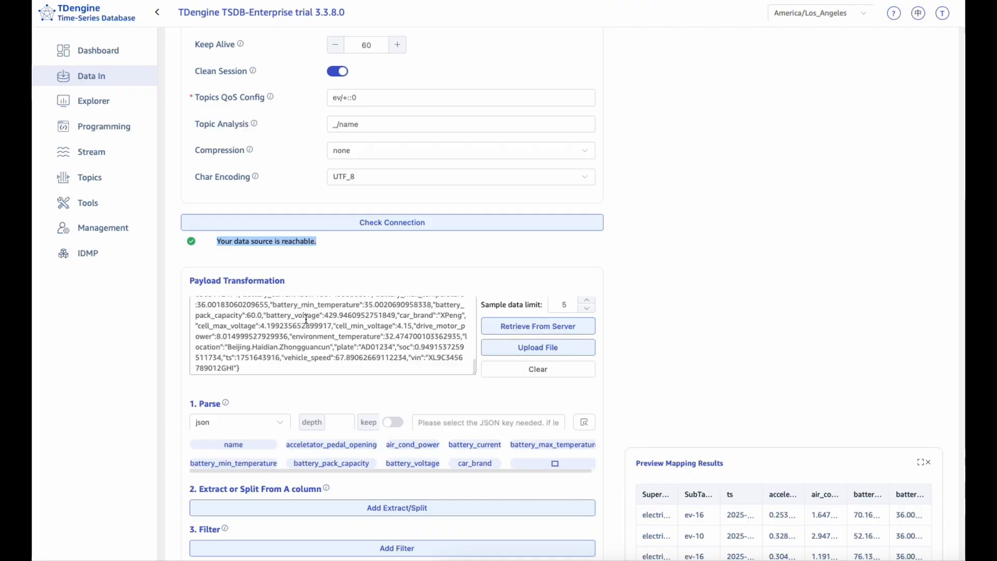
pyautogui.scroll(2, 333, 286)
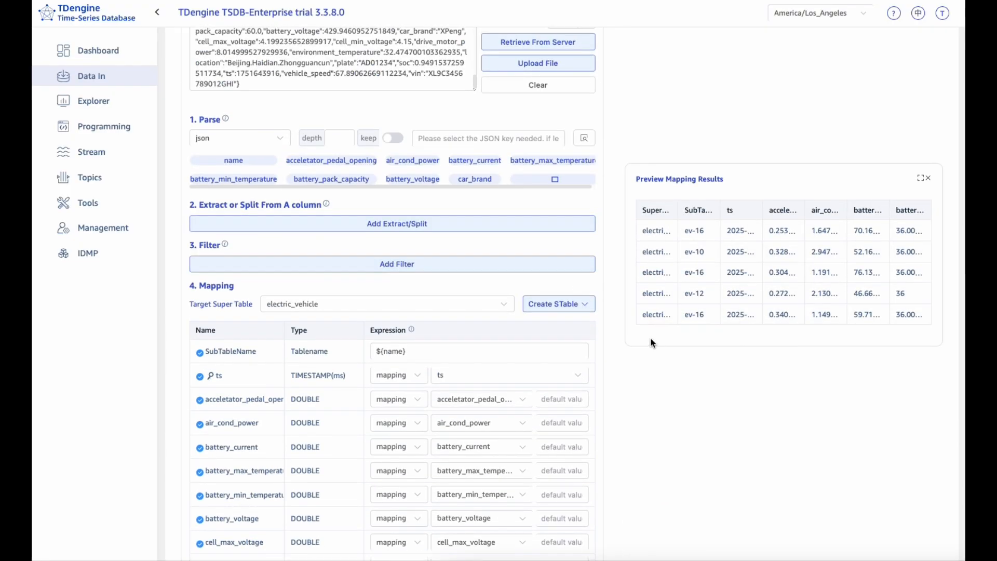
# Step: Add the filter "filtering": "car_brand == 'XPeng' && location.contains('Beijing')" and preview its results through to the location column
pyautogui.click(465, 265)
pyautogui.click(351, 266)
pyautogui.write('"filtering": "car_brand == \'XPeng\' && location.contains(\'Beijing\')"')
pyautogui.click(585, 270)
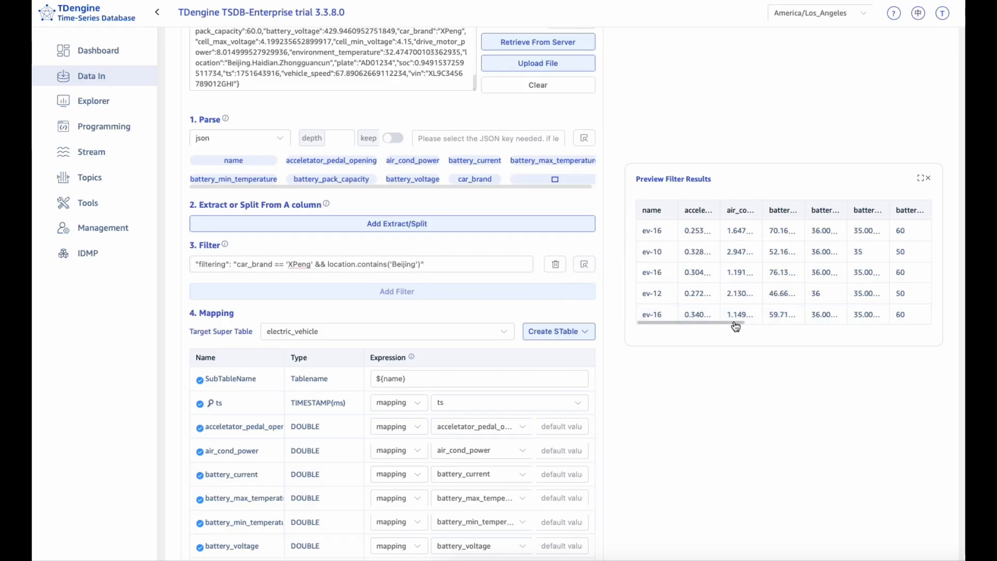
pyautogui.moveTo(735, 326); pyautogui.dragTo(892, 336)
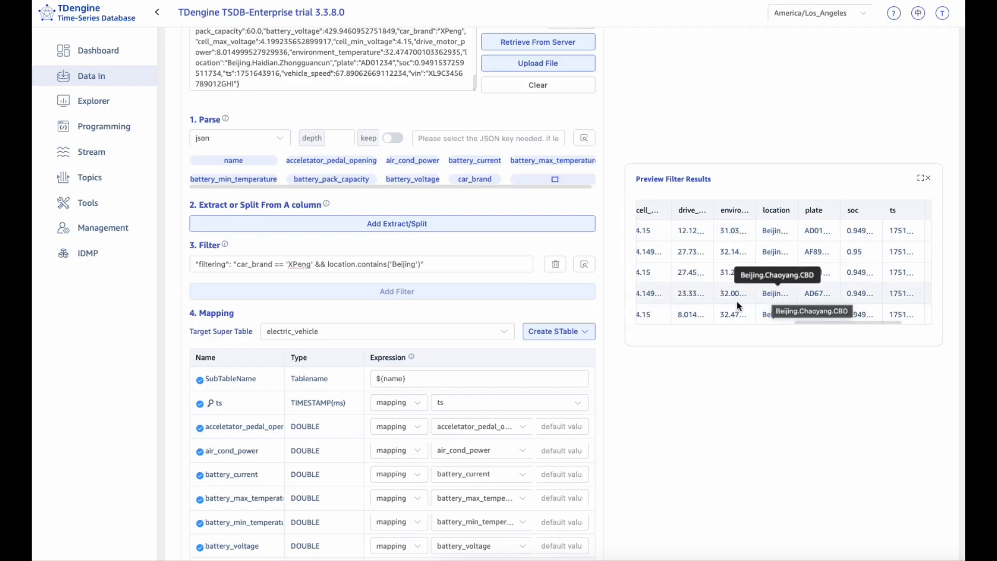
# Step: Review the column and tag mappings of the electric_vehicle super table
pyautogui.scroll(3, 683, 205)
pyautogui.scroll(-7, 605, 342)
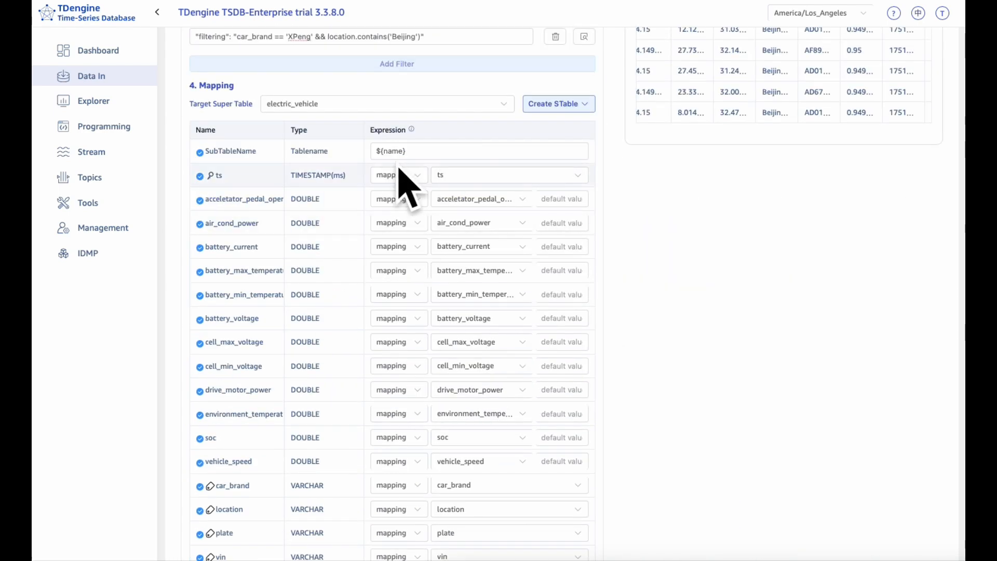
pyautogui.scroll(-4, 469, 313)
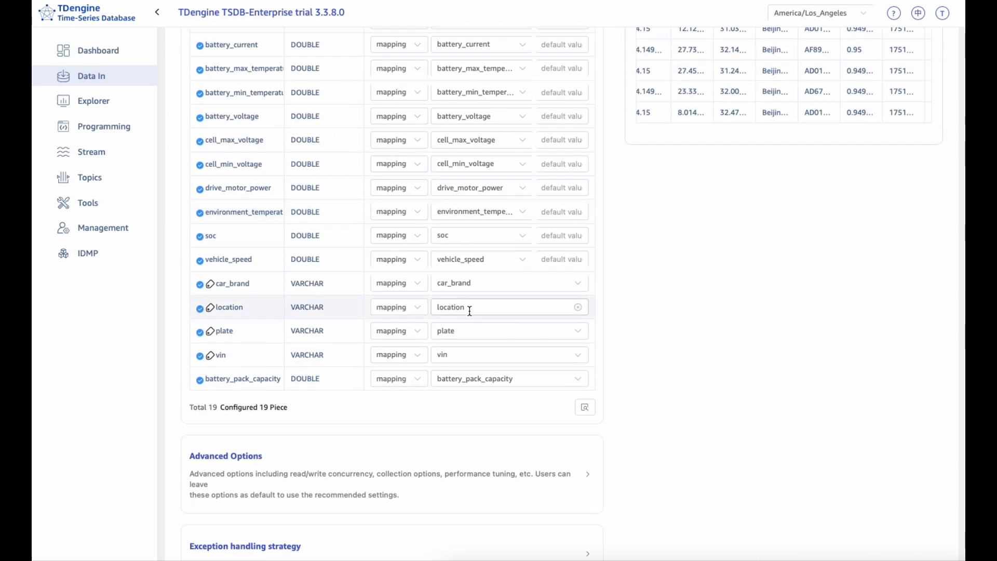
pyautogui.scroll(4, 470, 309)
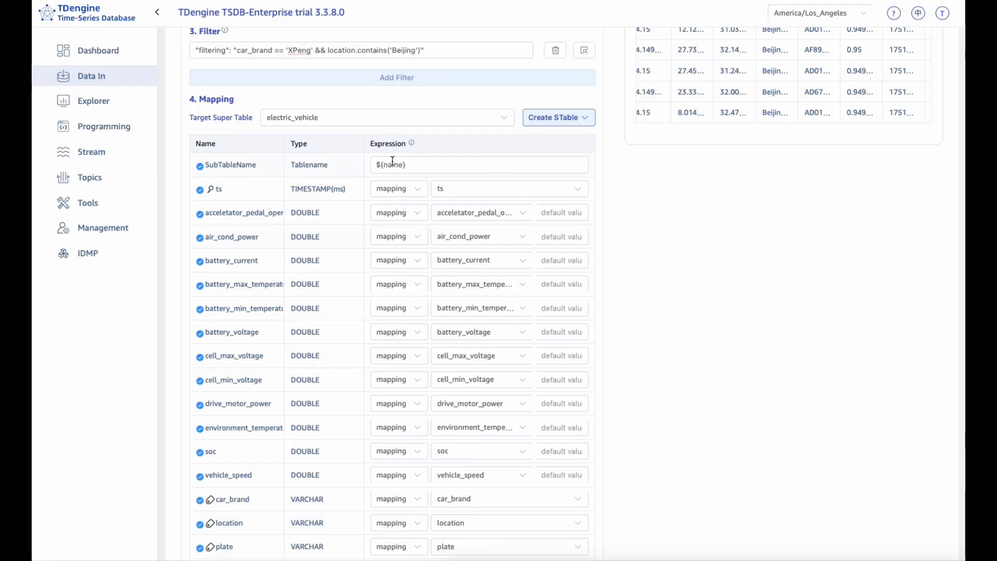
# Step: Examine the columns and tags proposed for a new super table, closing the dialog without creating it
pyautogui.click(550, 128)
pyautogui.click(552, 143)
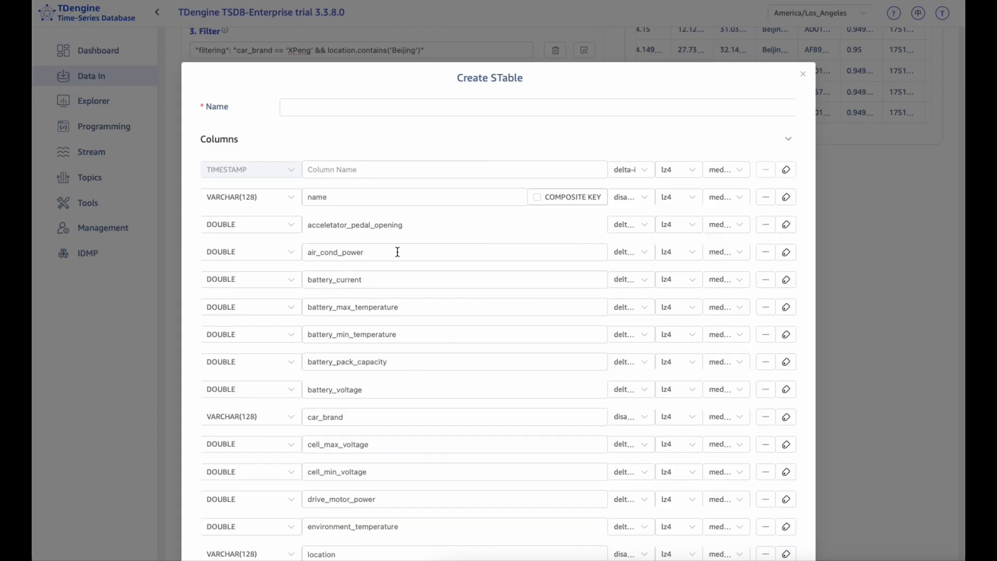
pyautogui.scroll(-2, 456, 265)
pyautogui.scroll(-5, 399, 392)
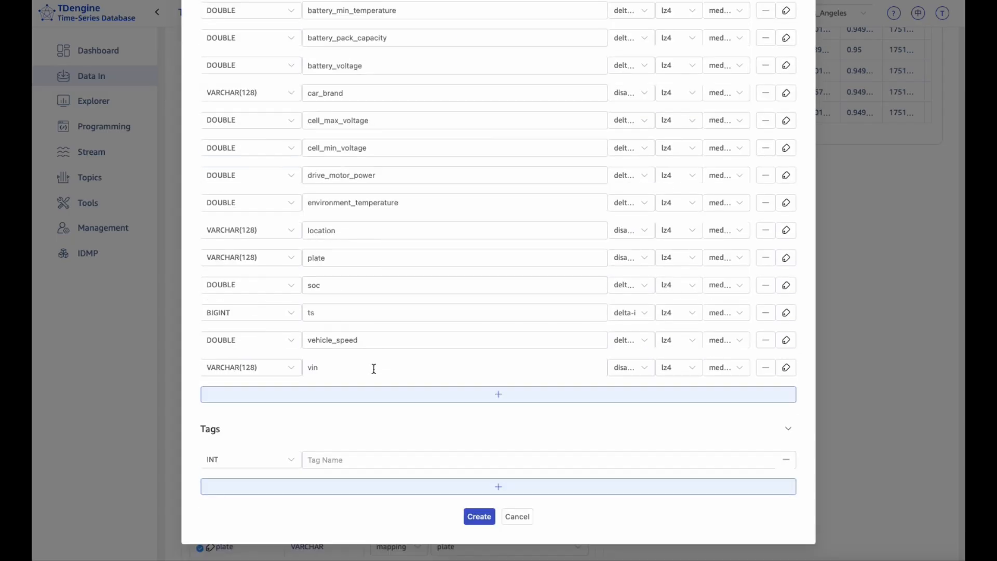
pyautogui.click(517, 513)
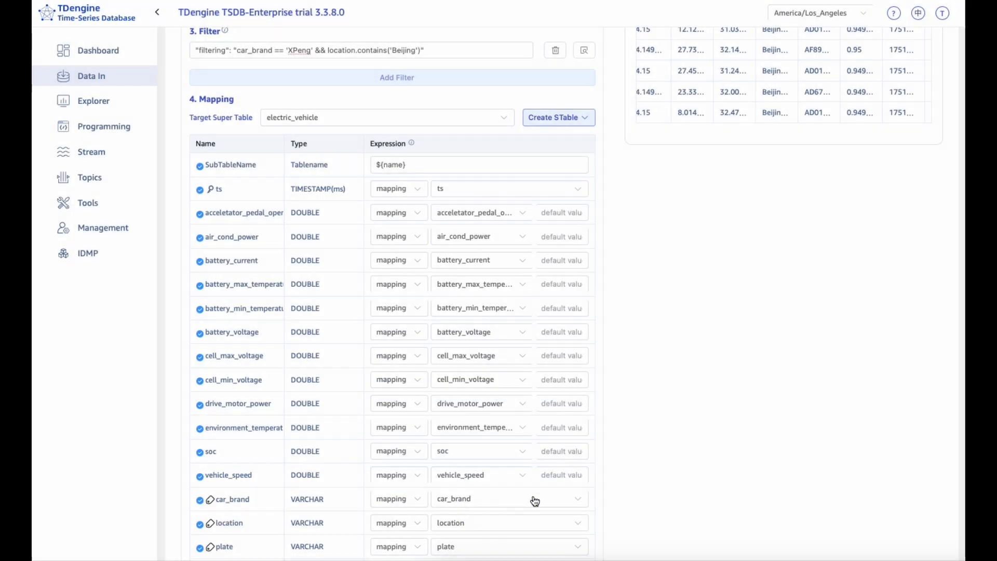
# Step: Check the mapped tag fields and expand the task's Advanced Options to review the performance settings
pyautogui.scroll(-5, 528, 510)
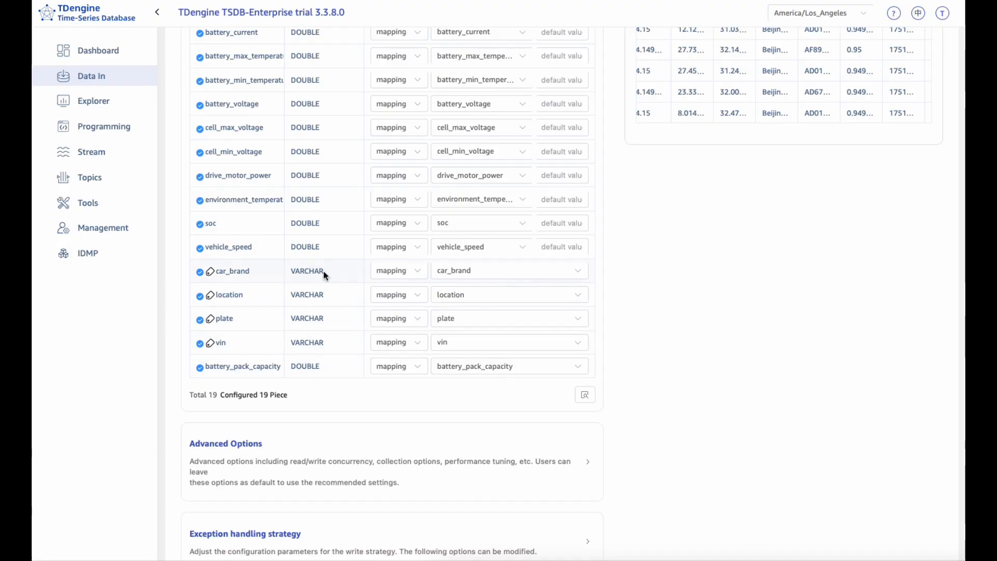
pyautogui.scroll(2, 321, 272)
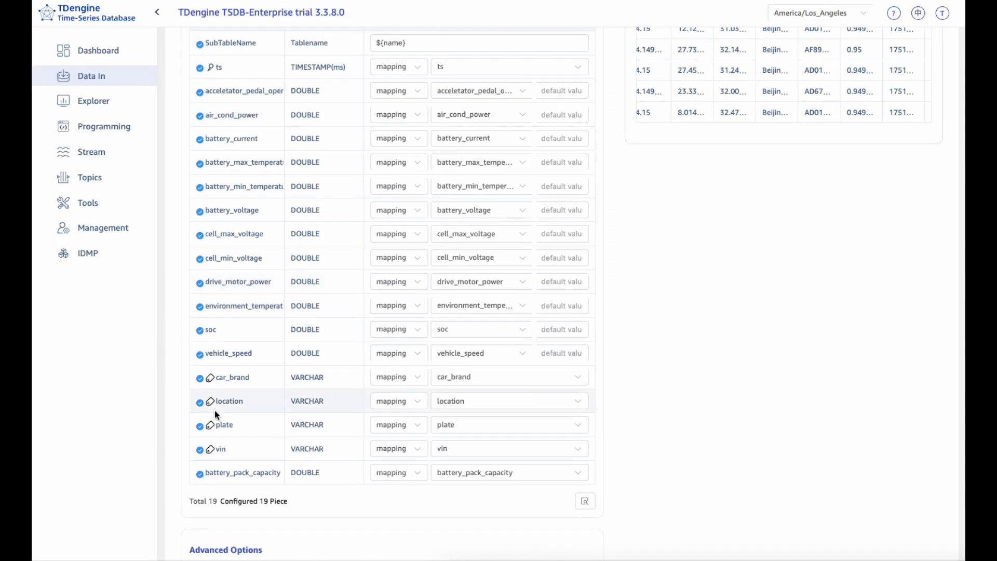
pyautogui.scroll(-3, 228, 431)
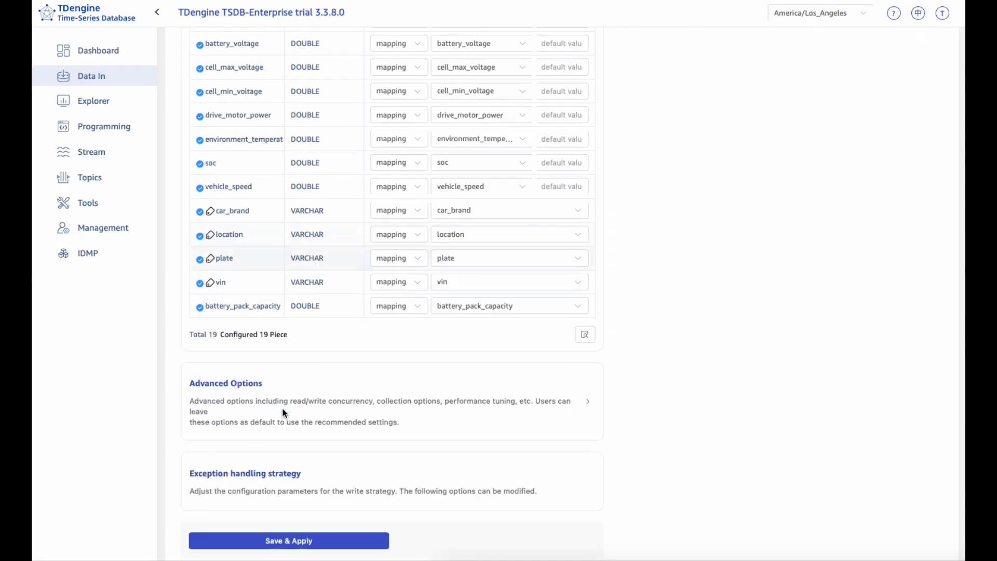
pyautogui.click(264, 385)
pyautogui.scroll(-4, 267, 384)
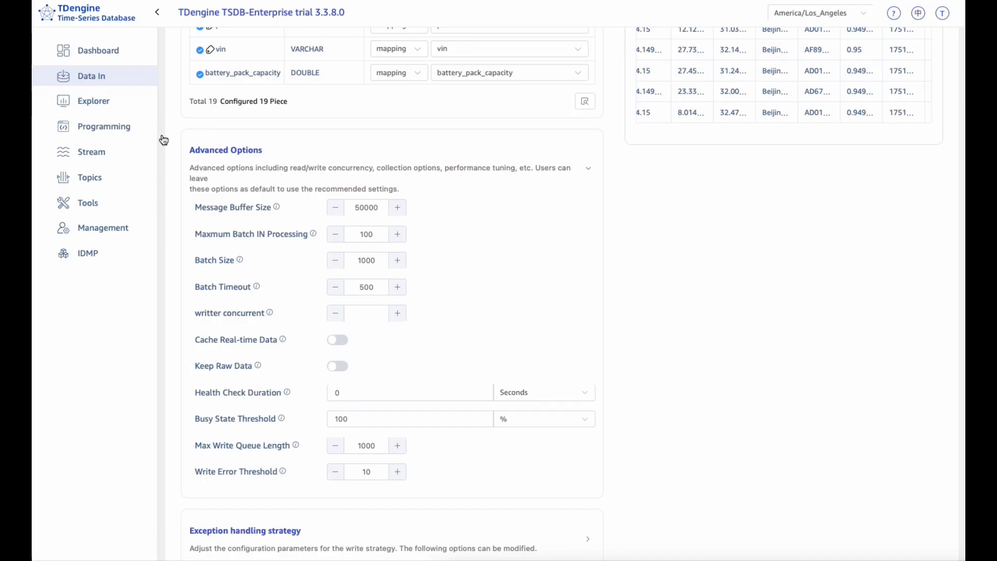
# Step: Expand and review the Exception handling strategy settings through the archive options, and collapse both this section and Advanced Options
pyautogui.scroll(-2, 412, 290)
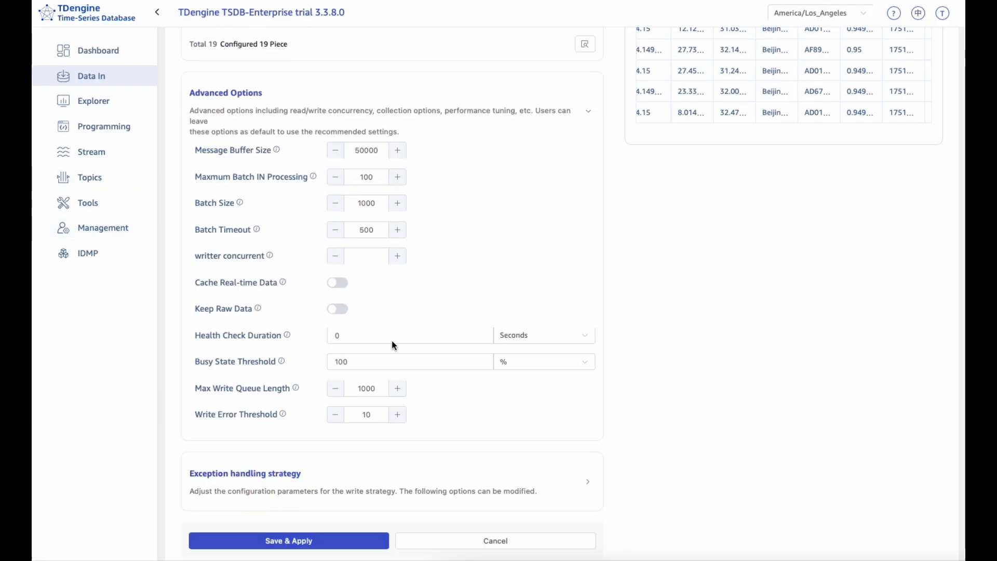
pyautogui.click(359, 477)
pyautogui.scroll(-10, 345, 452)
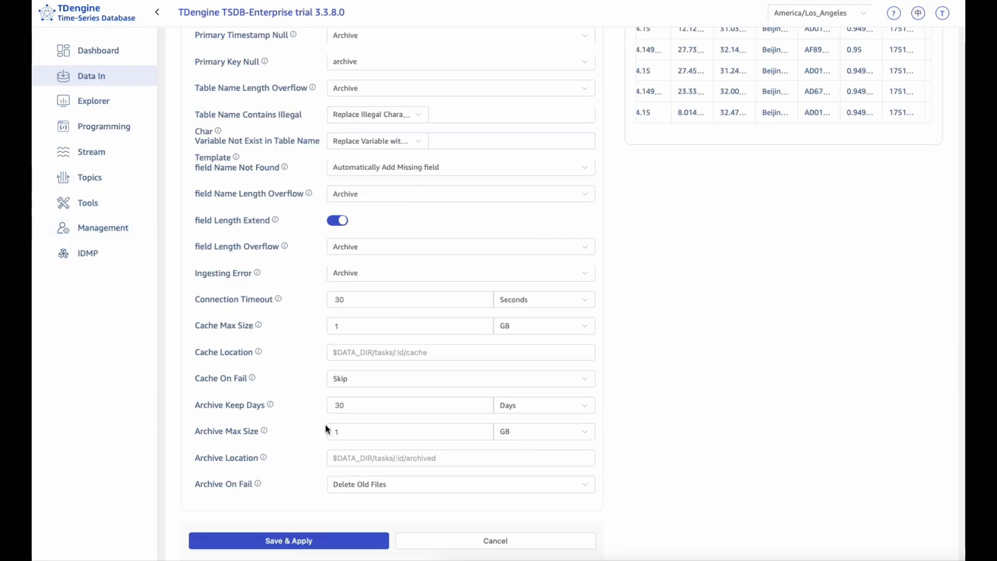
pyautogui.scroll(1, 241, 345)
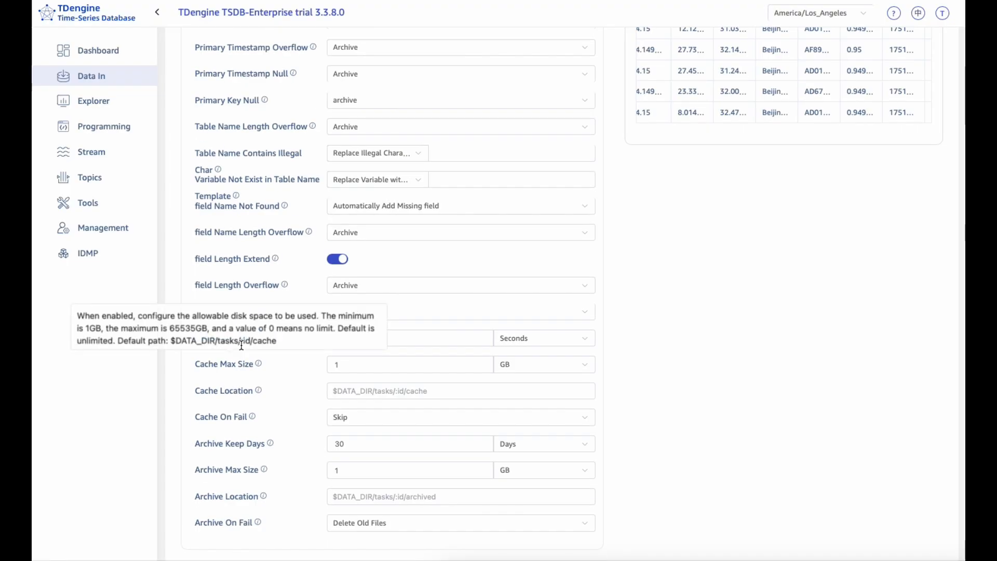
pyautogui.scroll(1, 732, 287)
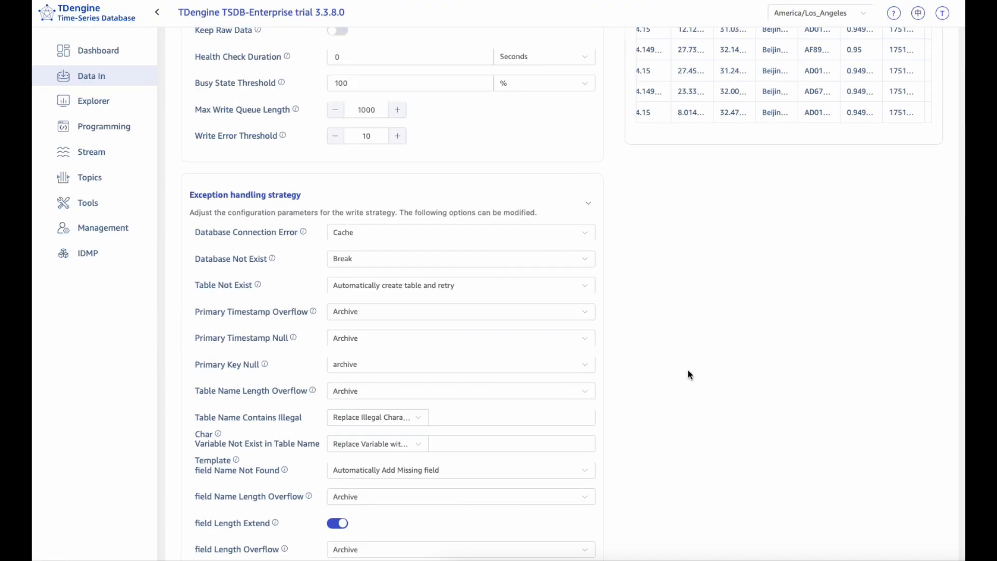
pyautogui.scroll(-1, 688, 369)
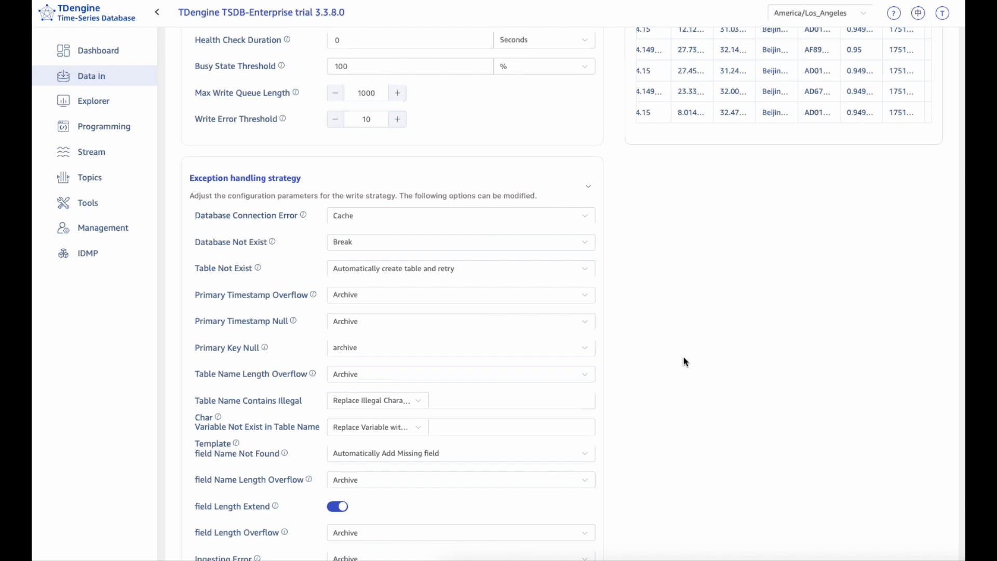
pyautogui.click(588, 205)
pyautogui.click(588, 213)
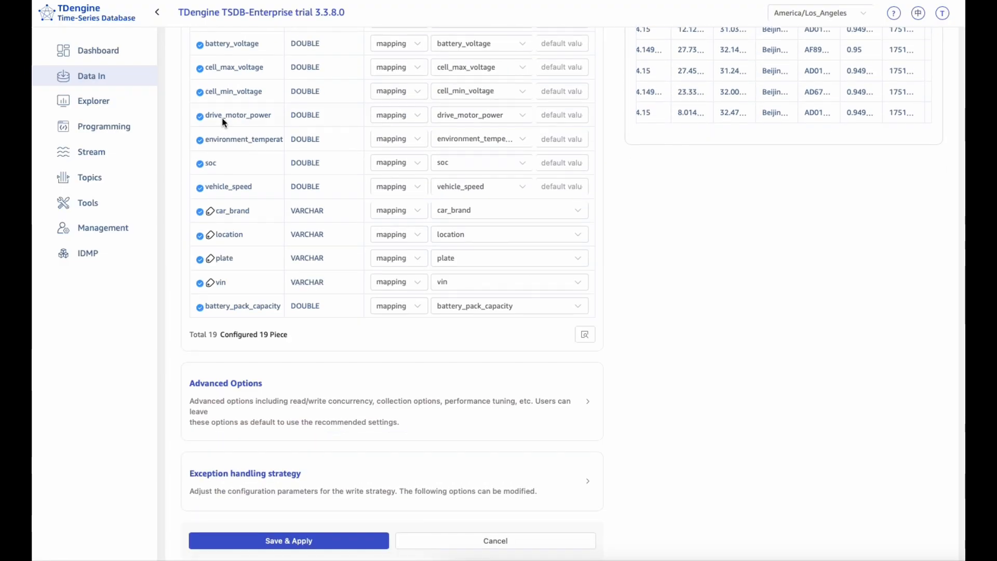
# Step: Return to the Data In task list and check the target database of the ev MQTT task
pyautogui.click(107, 77)
pyautogui.click(104, 100)
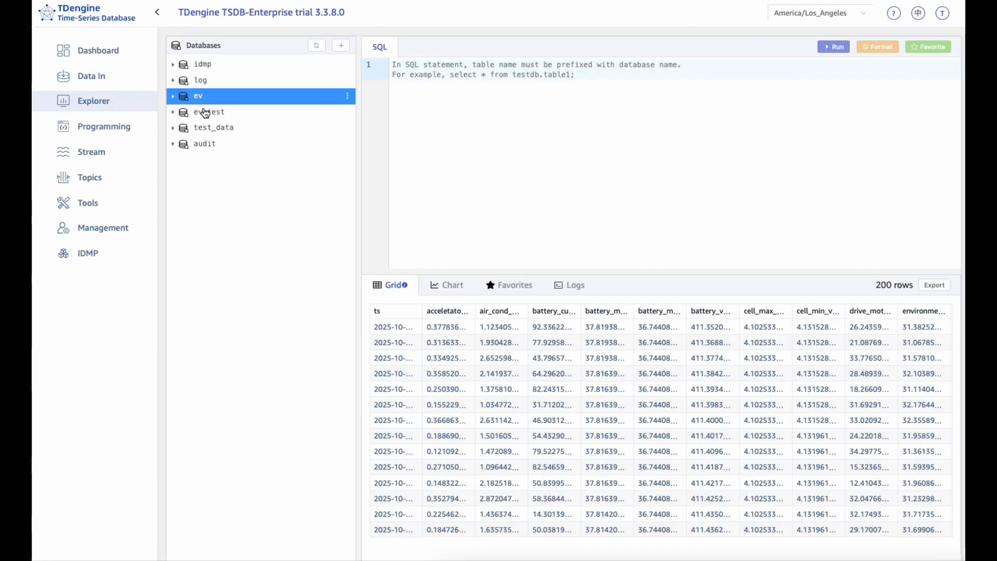
pyautogui.click(110, 83)
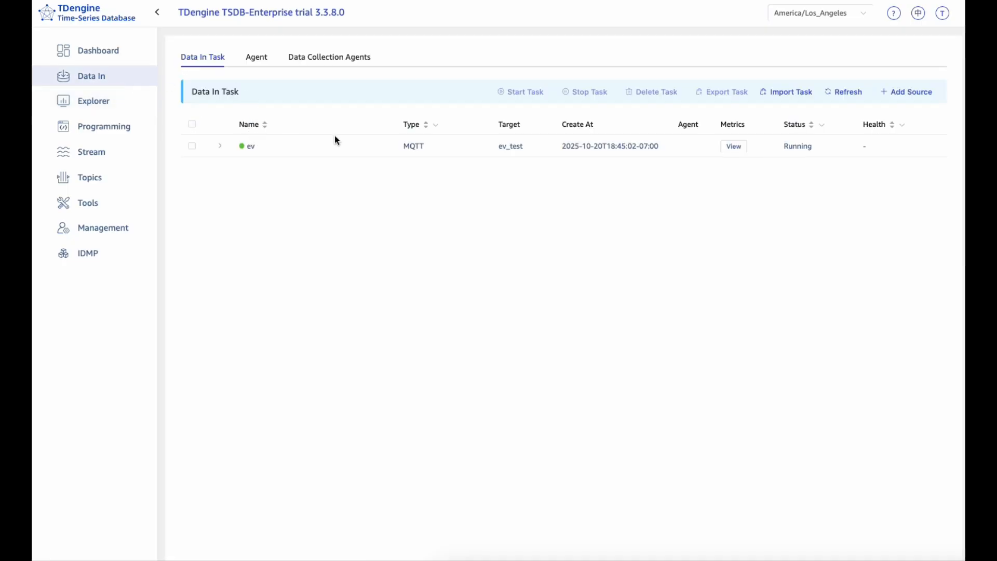
pyautogui.moveTo(478, 149); pyautogui.dragTo(534, 151)
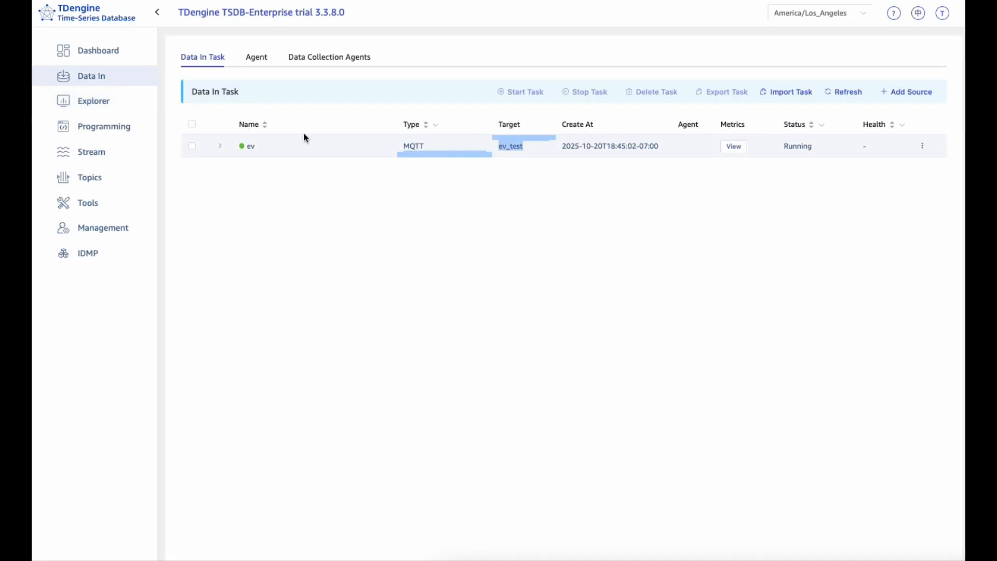
# Step: In the Explorer, expand the ev_test database and its electric_vehicle super table, and load the data of subtable ev-23
pyautogui.click(120, 105)
pyautogui.click(189, 113)
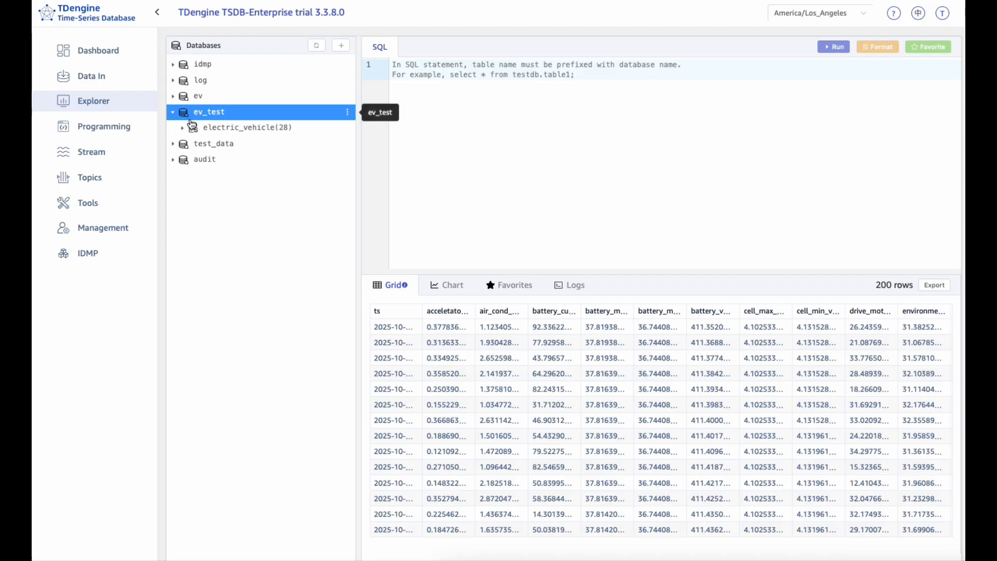
pyautogui.click(244, 128)
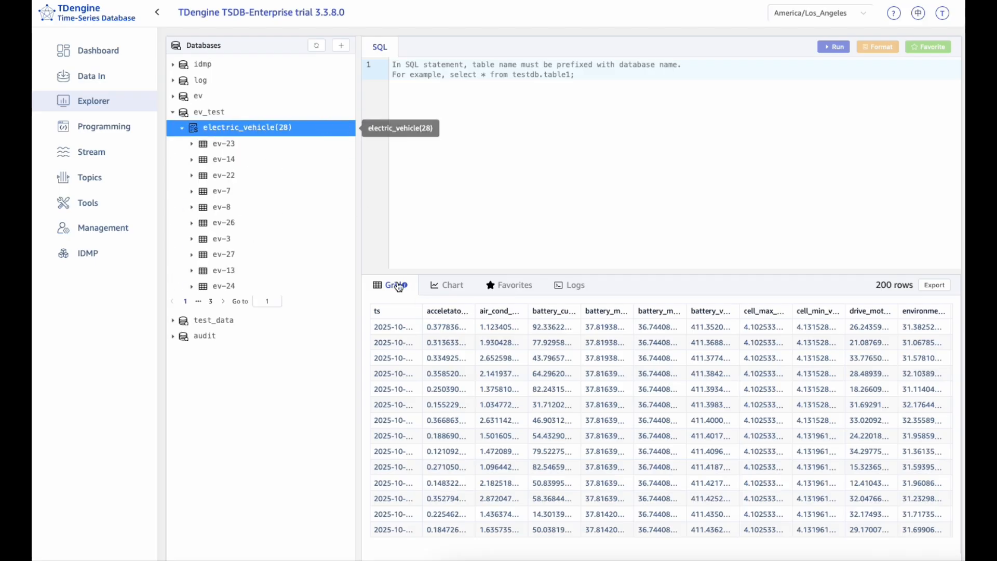
pyautogui.click(223, 145)
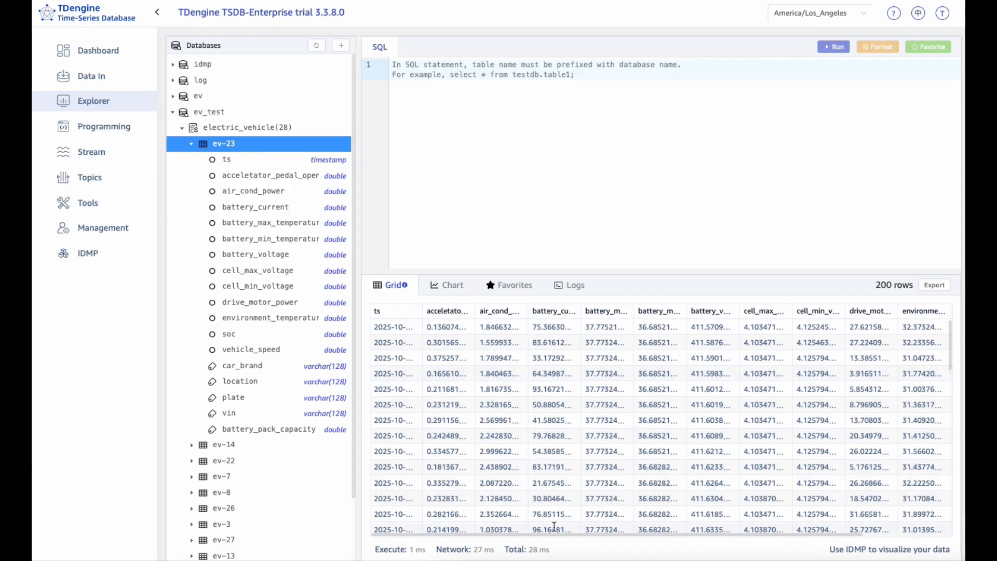
# Step: Browse the columns and rows of the ev-23 result grid, returning to the first columns
pyautogui.moveTo(556, 535); pyautogui.dragTo(733, 525)
pyautogui.scroll(-20, 849, 492)
pyautogui.scroll(20, 848, 490)
pyautogui.moveTo(768, 530); pyautogui.dragTo(523, 538)
pyautogui.click(410, 520)
# Step: Draw a bar chart of acceletator_pedal_opening over ts from the ev-23 data
pyautogui.click(445, 286)
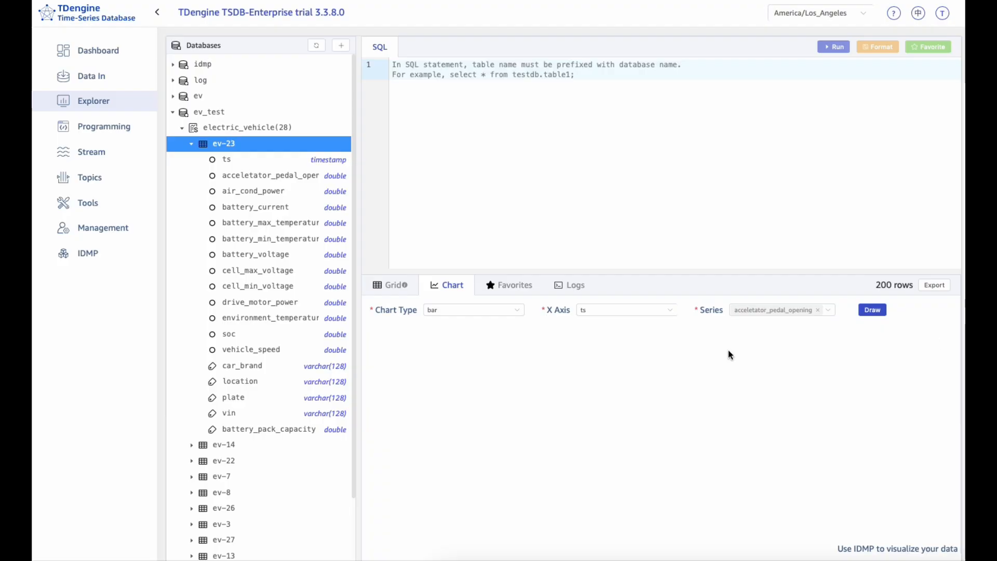
pyautogui.click(866, 314)
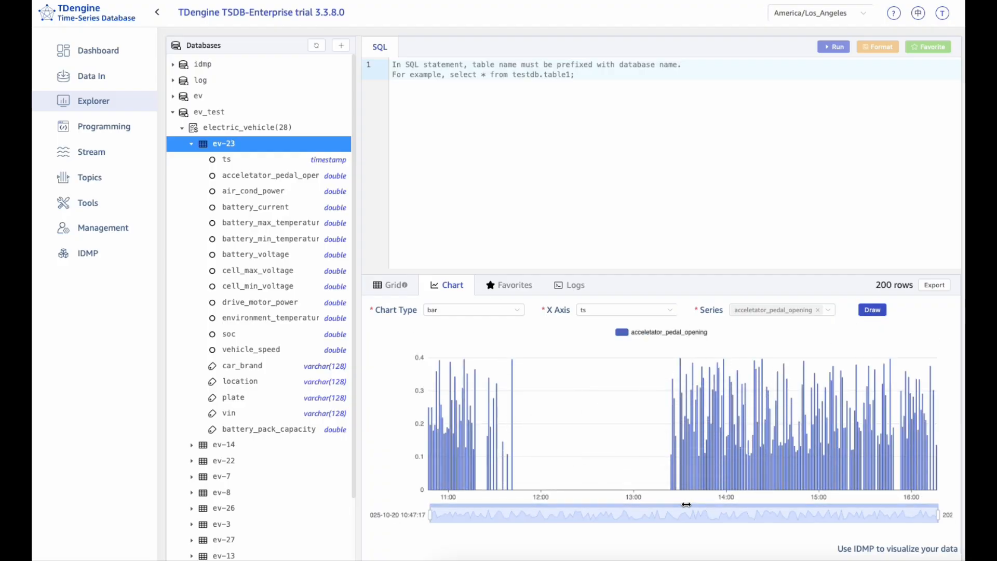
pyautogui.click(600, 314)
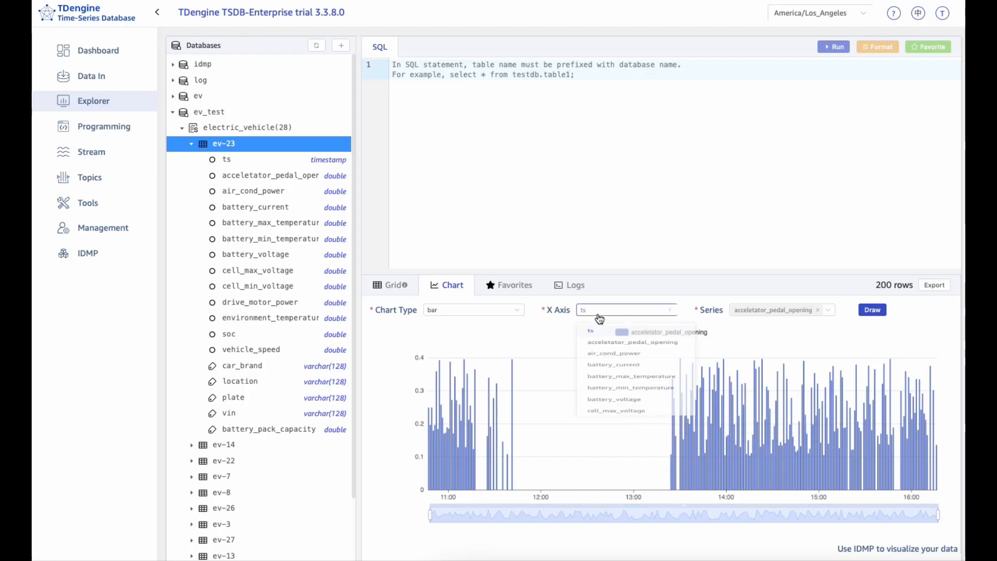
# Step: Redraw the acceletator_pedal_opening chart first as a line chart and finally as an area chart
pyautogui.click(484, 312)
pyautogui.click(442, 353)
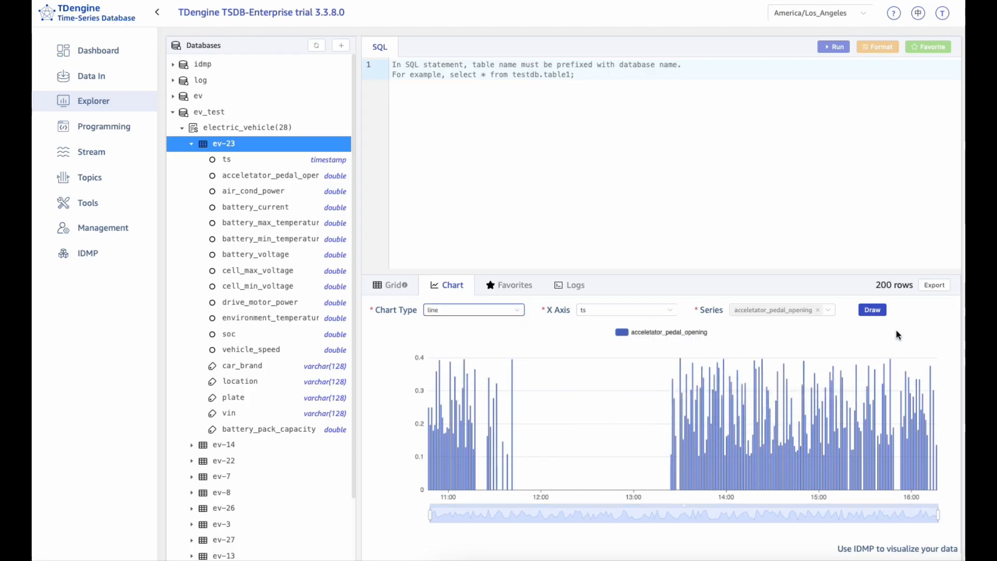
pyautogui.click(873, 310)
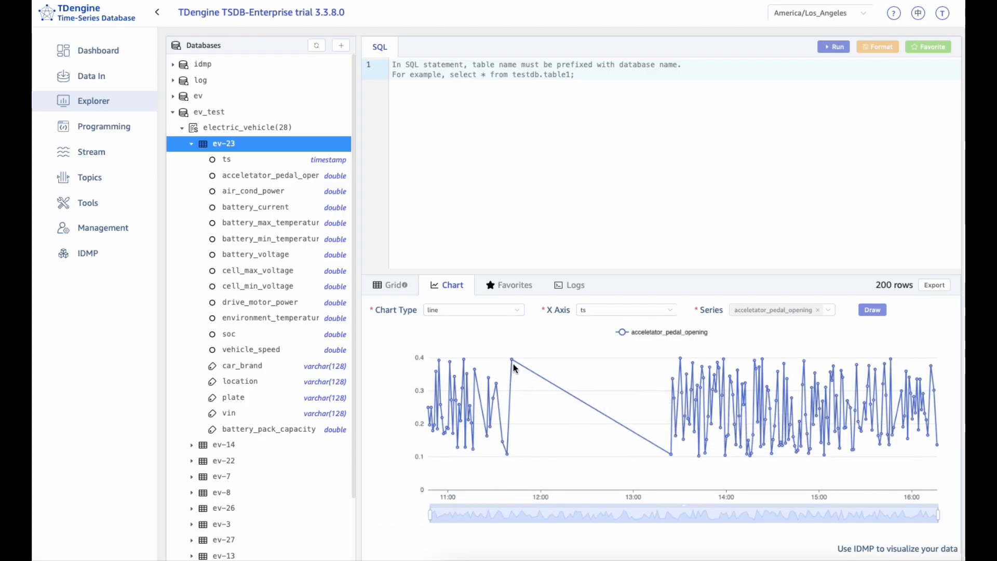
pyautogui.click(481, 312)
pyautogui.click(466, 369)
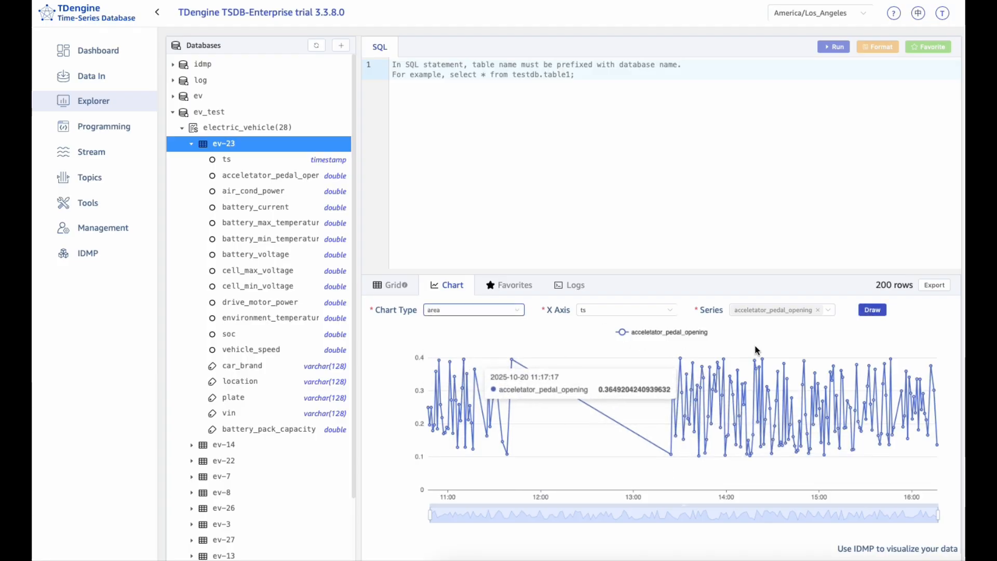
pyautogui.click(878, 317)
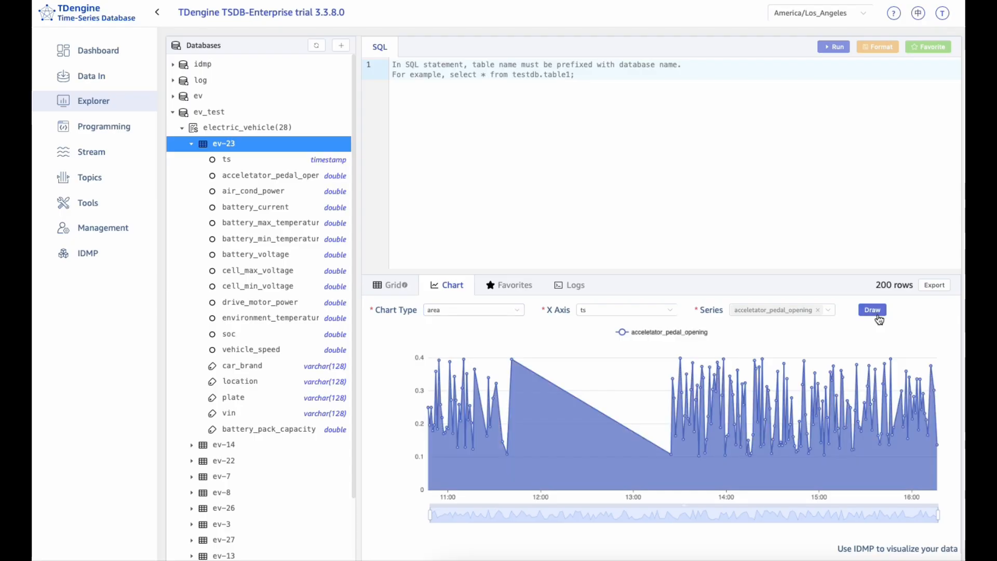